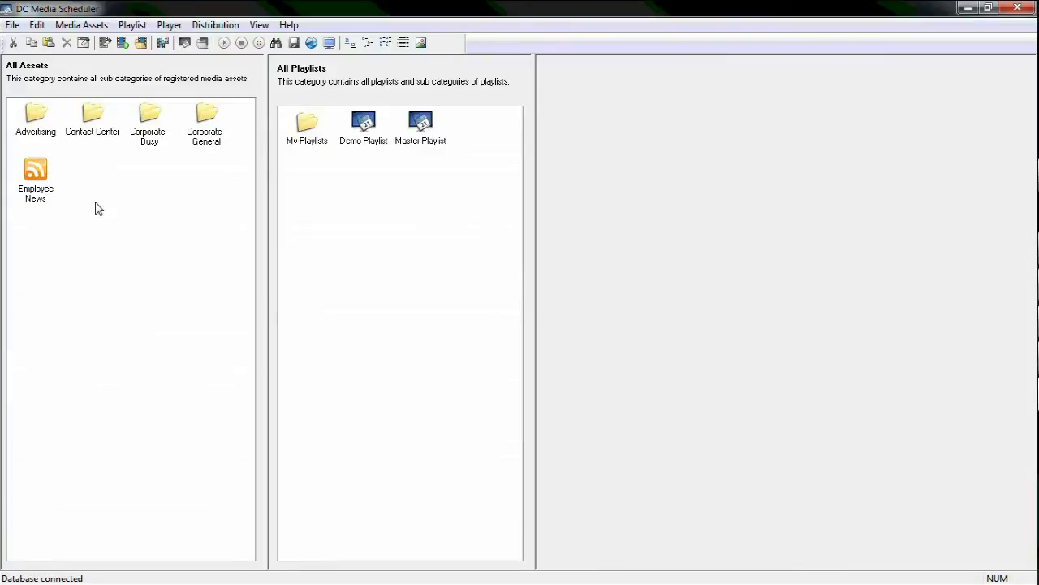
# - Look inside the Advertising and Contact Center asset categories and return to all assets
pyautogui.doubleClick(47, 132)
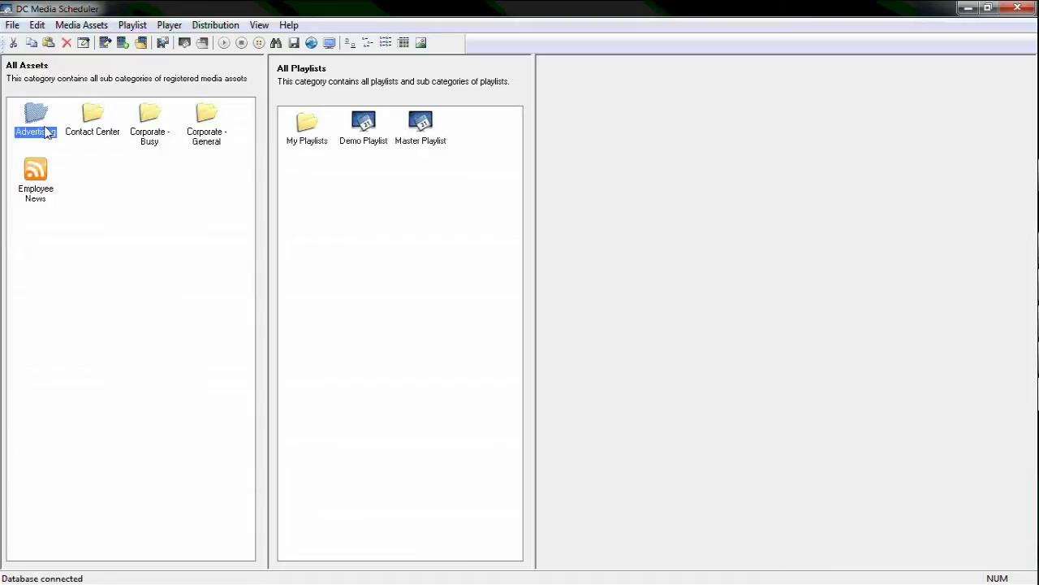
pyautogui.doubleClick(36, 113)
pyautogui.doubleClick(91, 119)
pyautogui.doubleClick(37, 116)
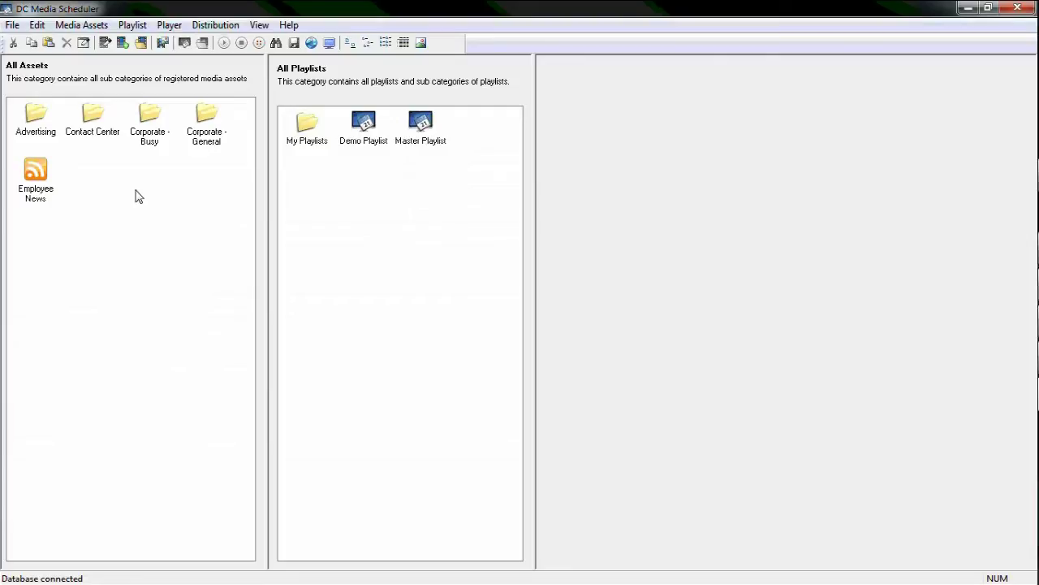
# - Add the four videos BMWX1.m4v, BudLight.m4v, commo2.m4v and Kinect.m4v from the C:\demo folder to All Assets
pyautogui.hotkey('alt', 'Tab')
pyautogui.moveTo(883, 320); pyautogui.dragTo(536, 233)
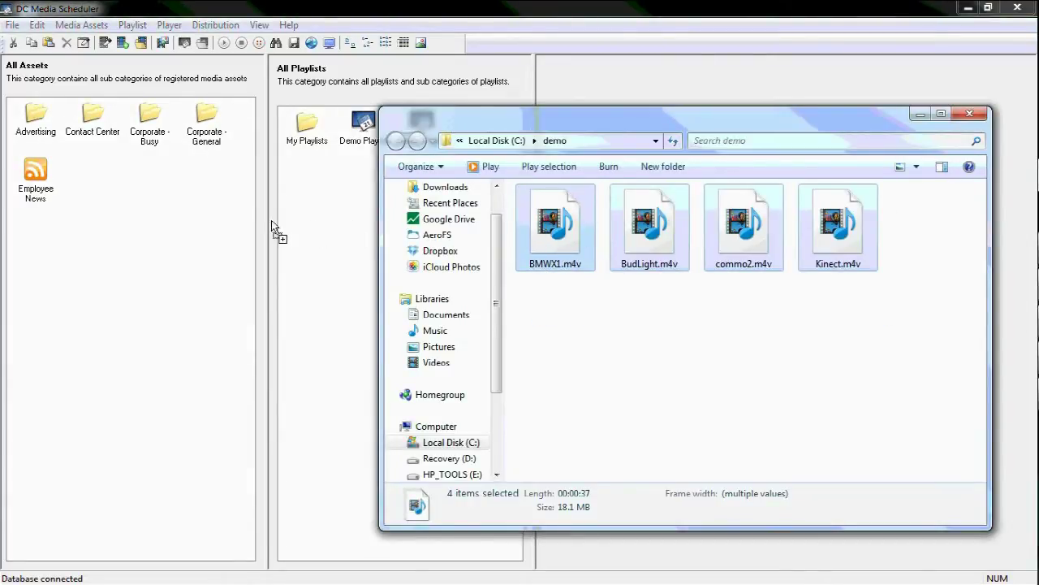
pyautogui.moveTo(132, 221); pyautogui.dragTo(132, 221)
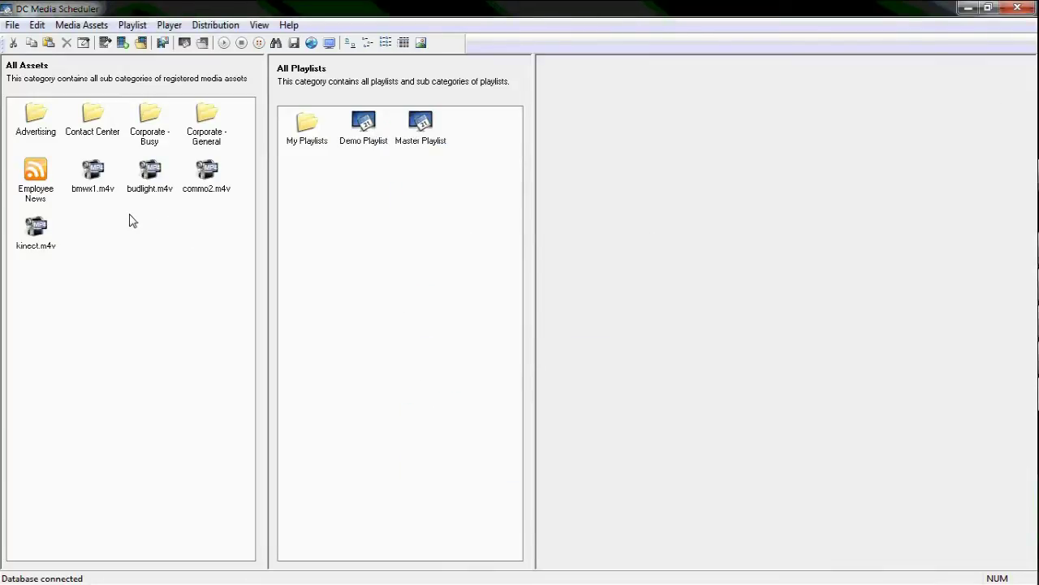
# - Preview the commo2.m4v video asset and close the preview
pyautogui.click(213, 182)
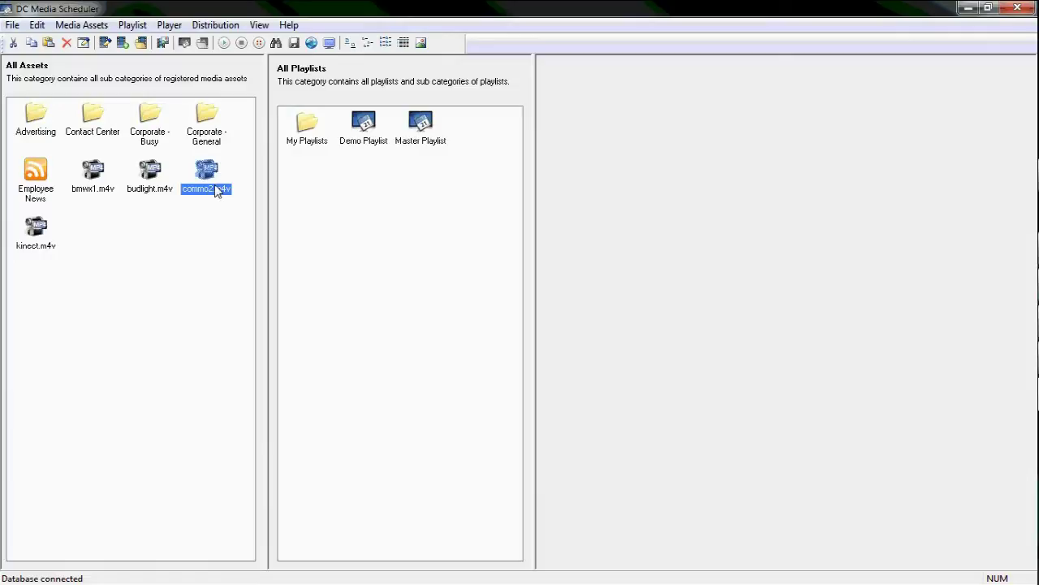
pyautogui.click(224, 42)
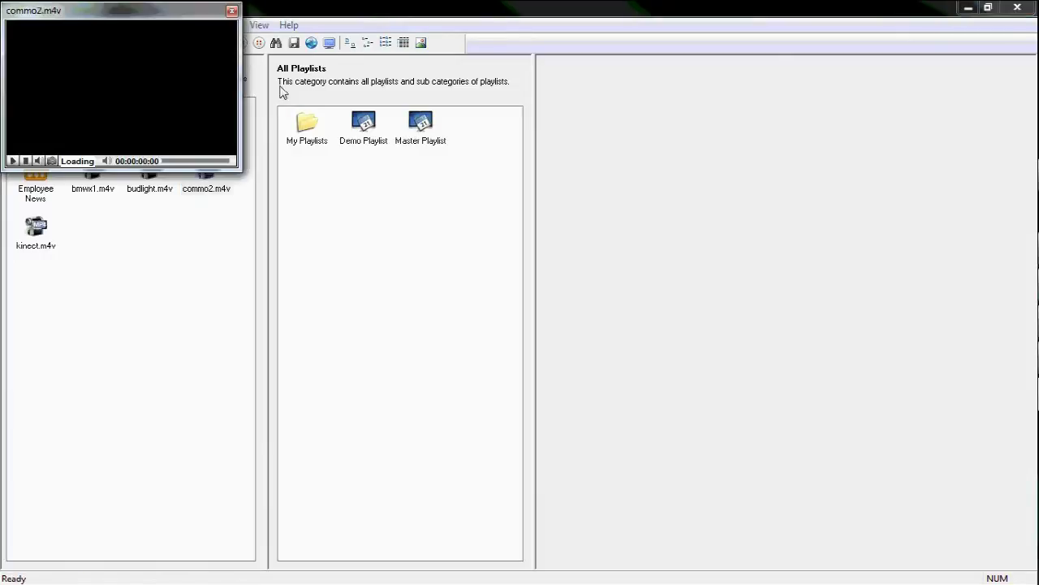
pyautogui.click(232, 11)
pyautogui.rightClick(132, 218)
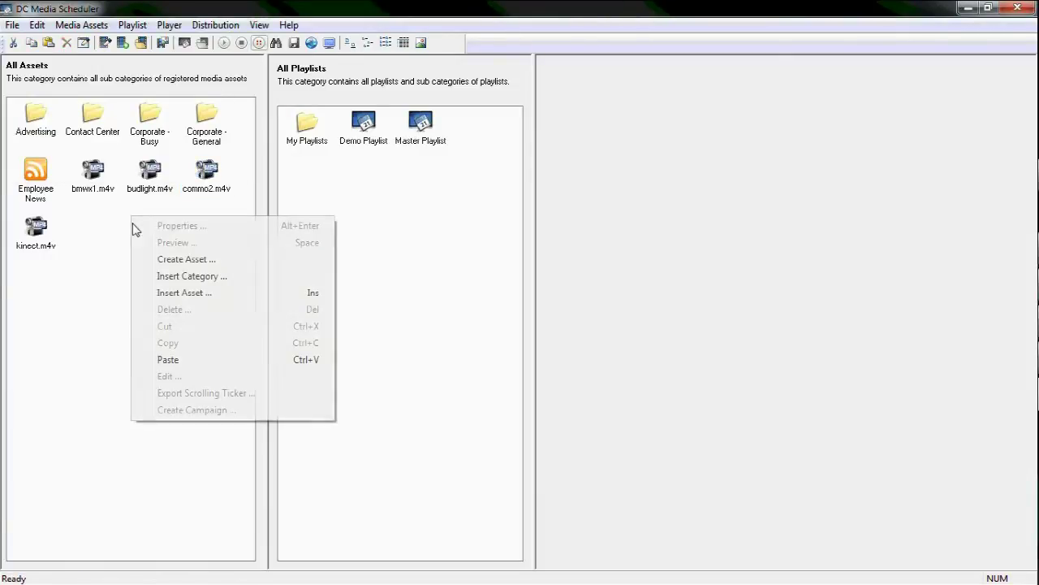
pyautogui.click(170, 294)
pyautogui.click(278, 203)
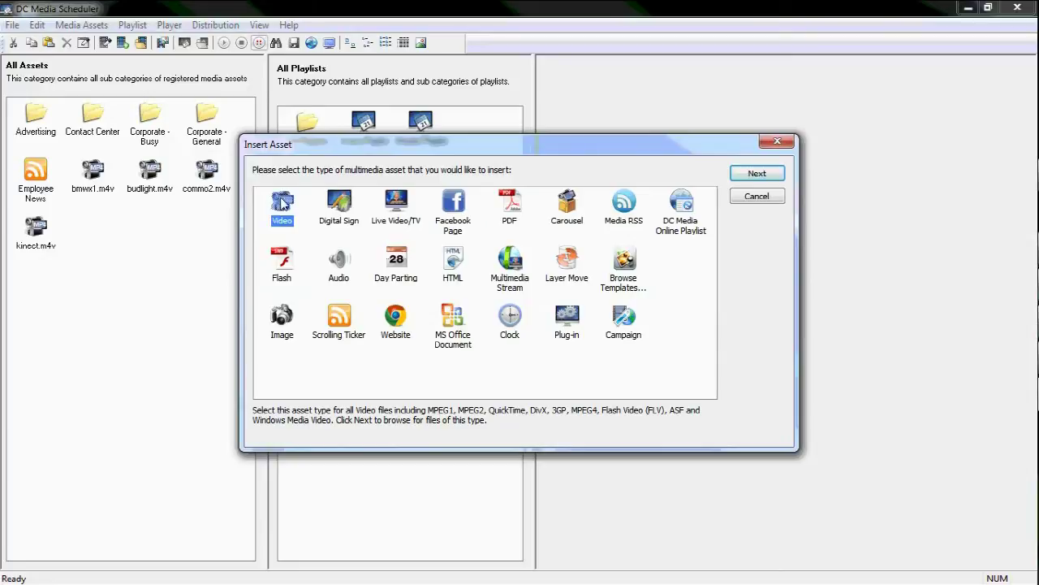
pyautogui.click(751, 173)
pyautogui.write('c:\\demo')
pyautogui.press('Return')
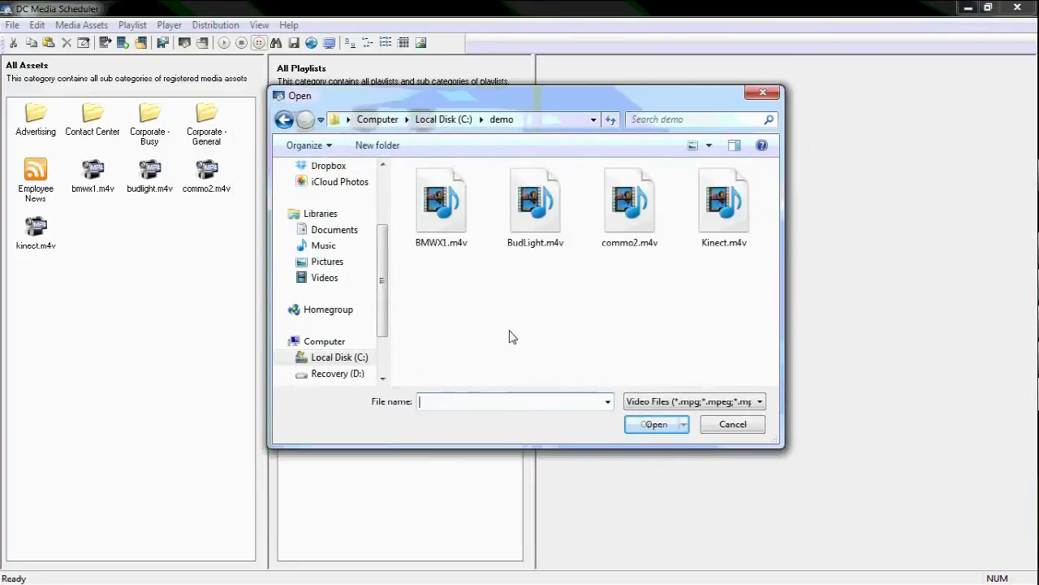
pyautogui.click(728, 430)
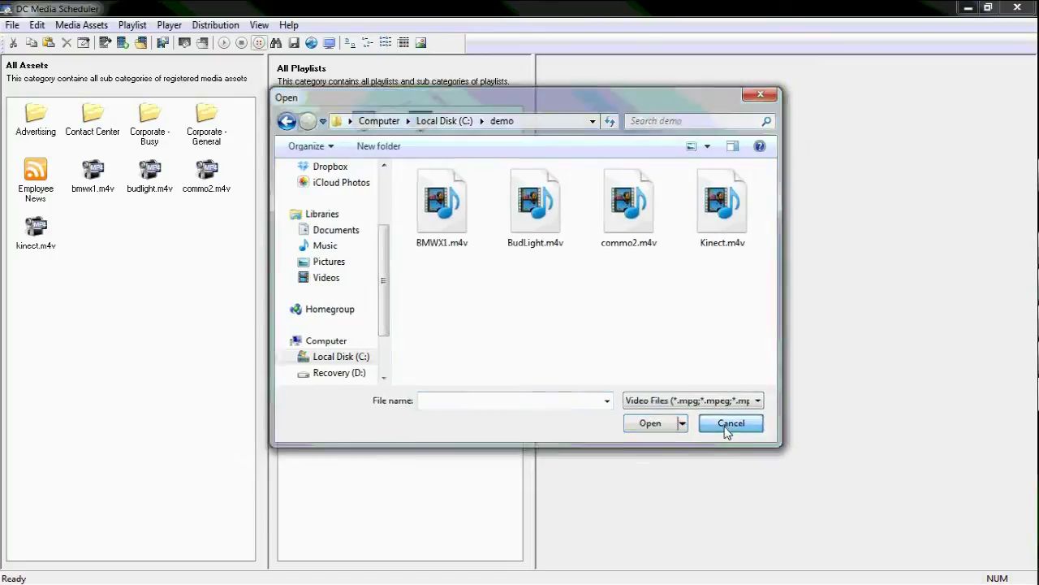
# - Insert a Scrolling Ticker asset titled News that takes its message from Internet RSS/Twitter
pyautogui.rightClick(159, 233)
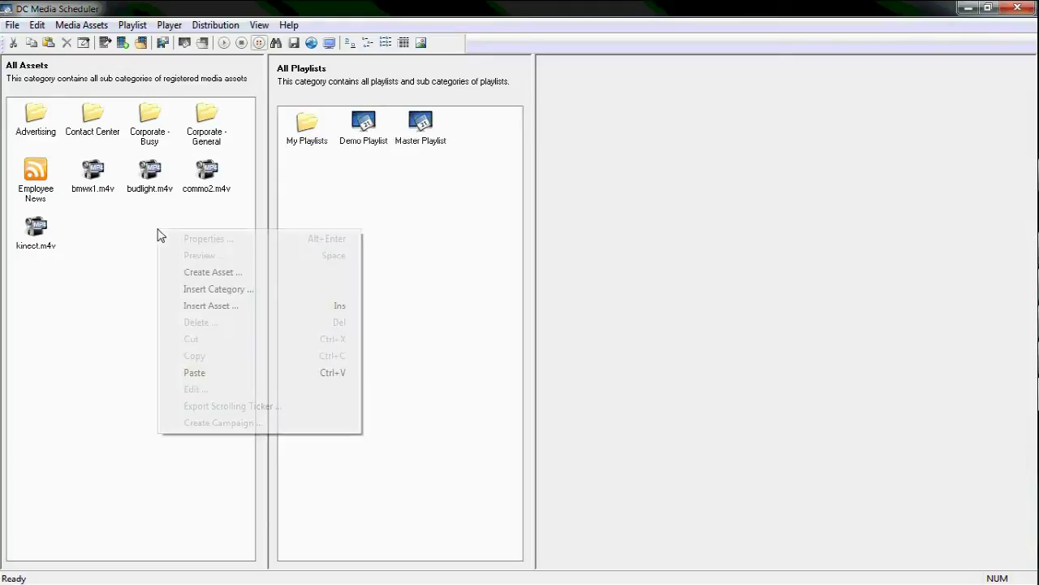
pyautogui.click(203, 306)
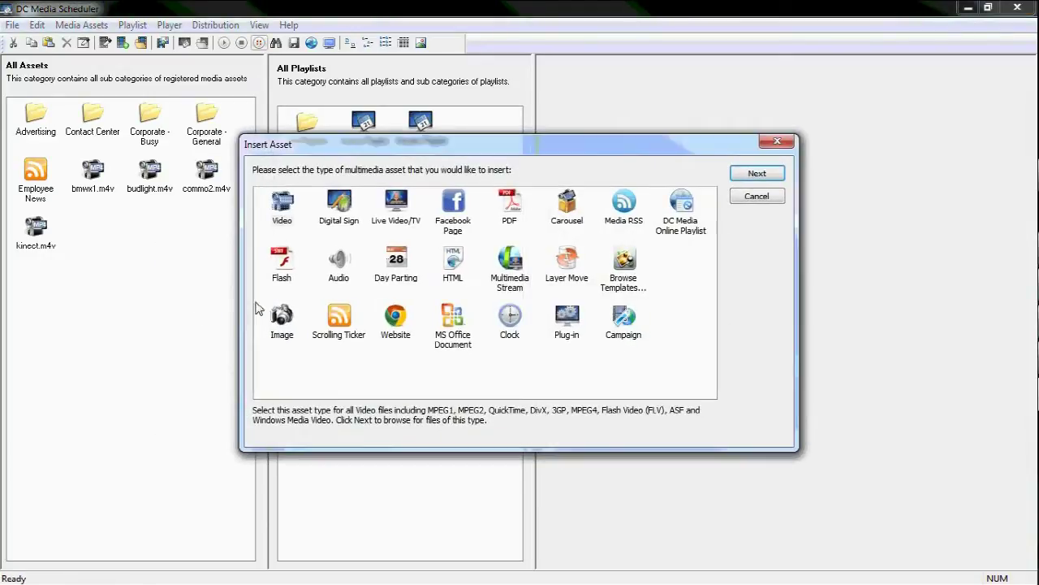
pyautogui.click(335, 313)
pyautogui.click(755, 174)
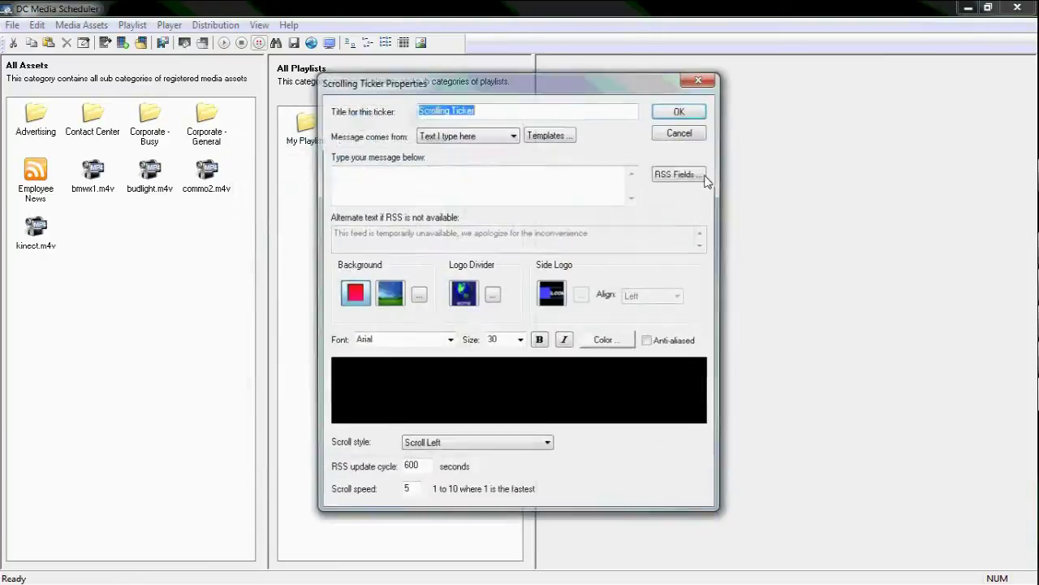
pyautogui.write('News')
pyautogui.click(487, 134)
pyautogui.click(480, 157)
pyautogui.click(468, 178)
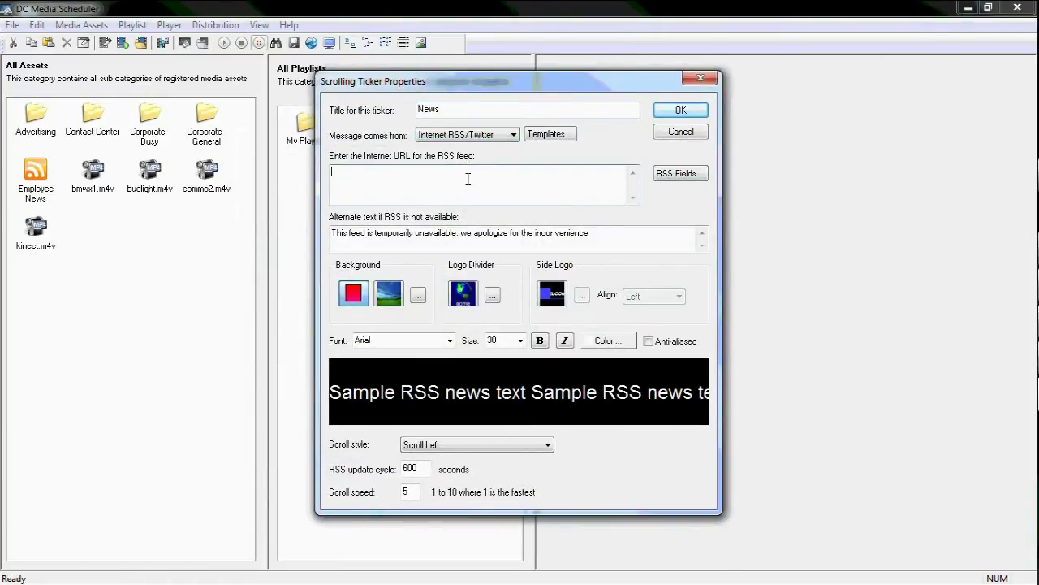
# - Apply the CNN News template from the Scrollers category to the ticker and save the asset
pyautogui.click(551, 136)
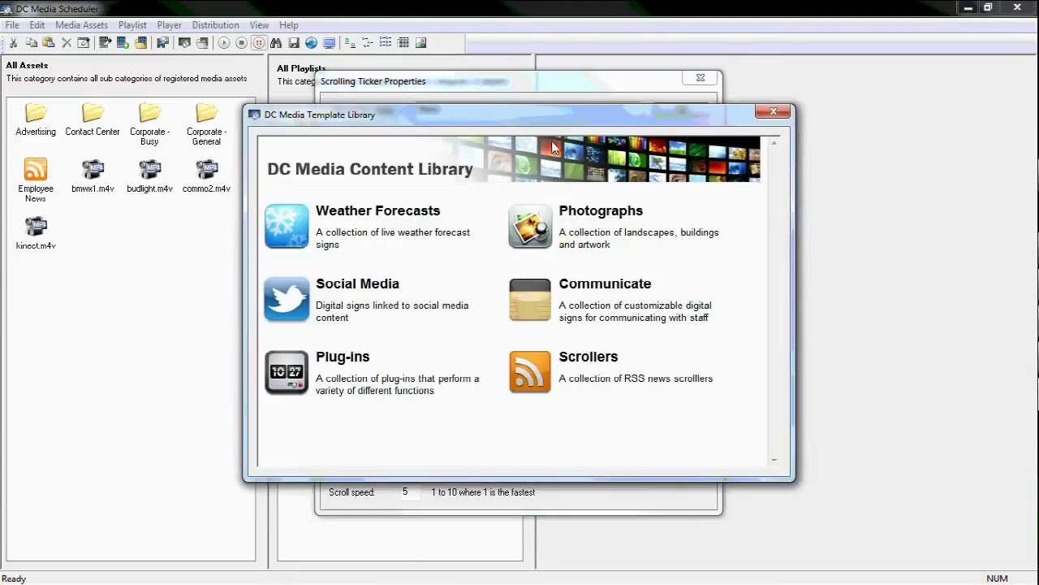
pyautogui.click(589, 363)
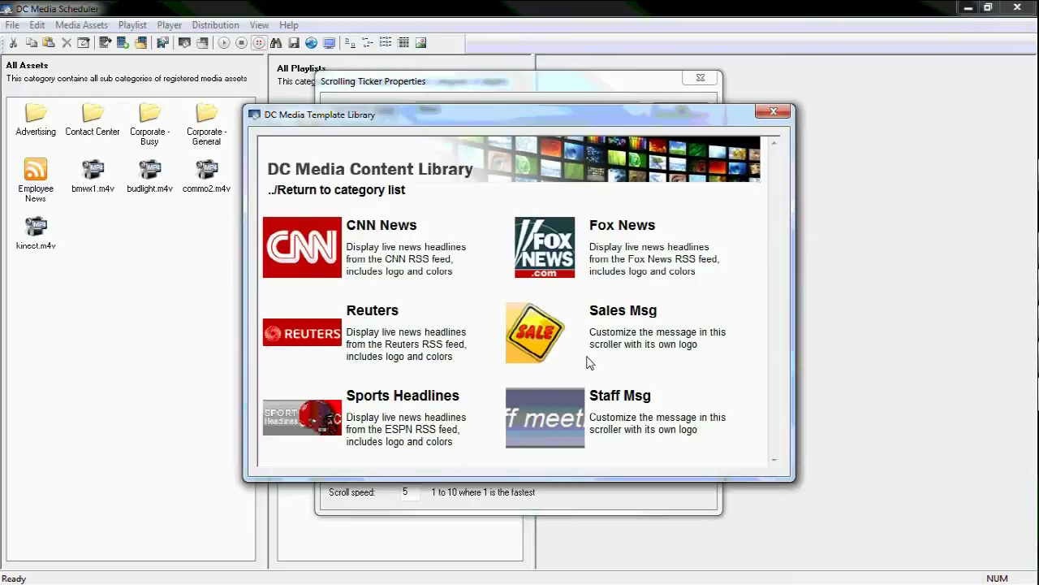
pyautogui.click(378, 230)
pyautogui.click(671, 119)
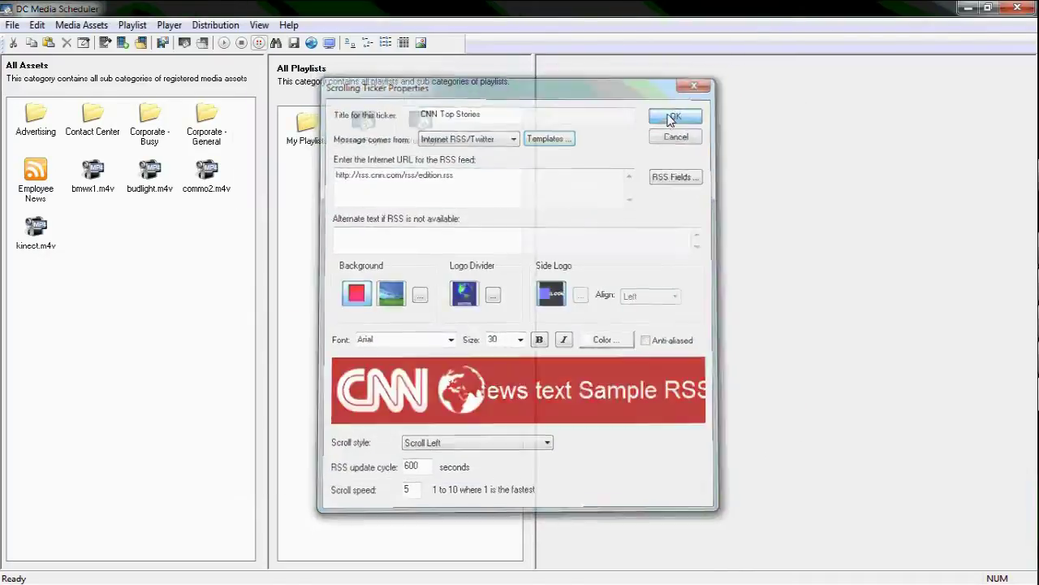
pyautogui.click(139, 238)
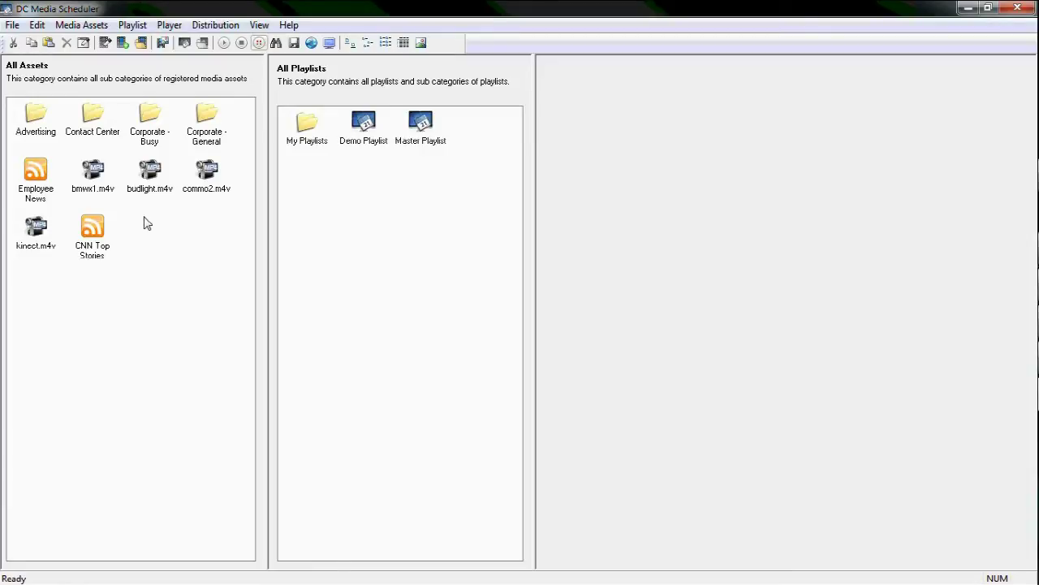
# - Insert the 7-day forecast sign from the Weather Forecasts category of the online template library as an asset
pyautogui.rightClick(147, 223)
pyautogui.click(174, 293)
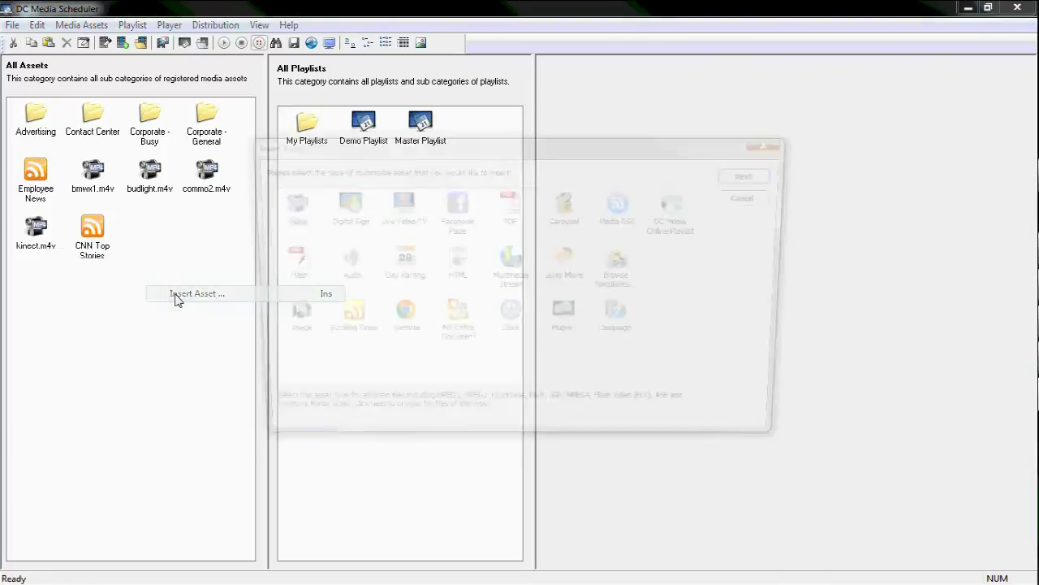
pyautogui.click(624, 276)
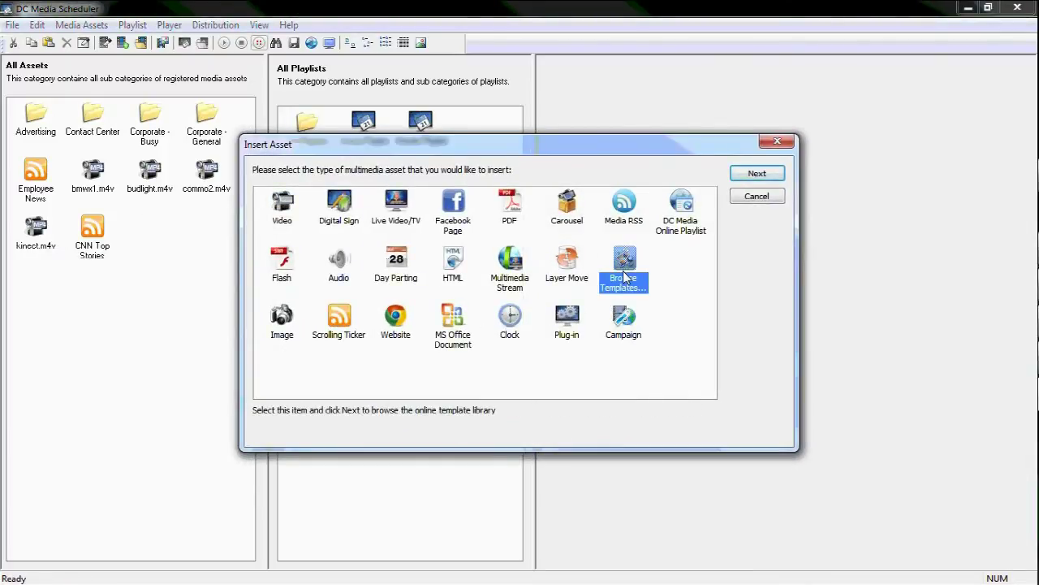
pyautogui.doubleClick(624, 276)
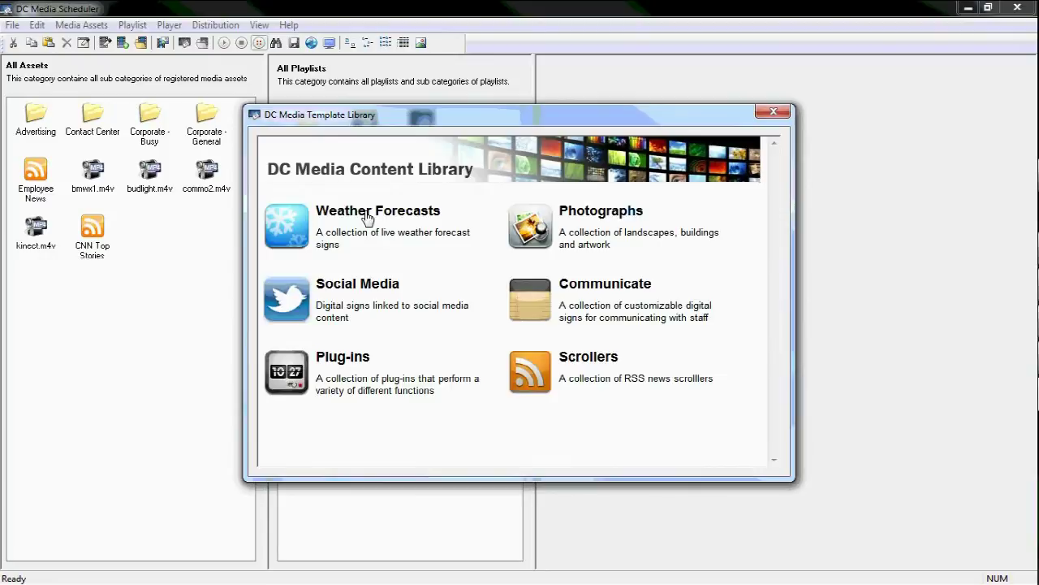
pyautogui.click(366, 215)
pyautogui.click(610, 226)
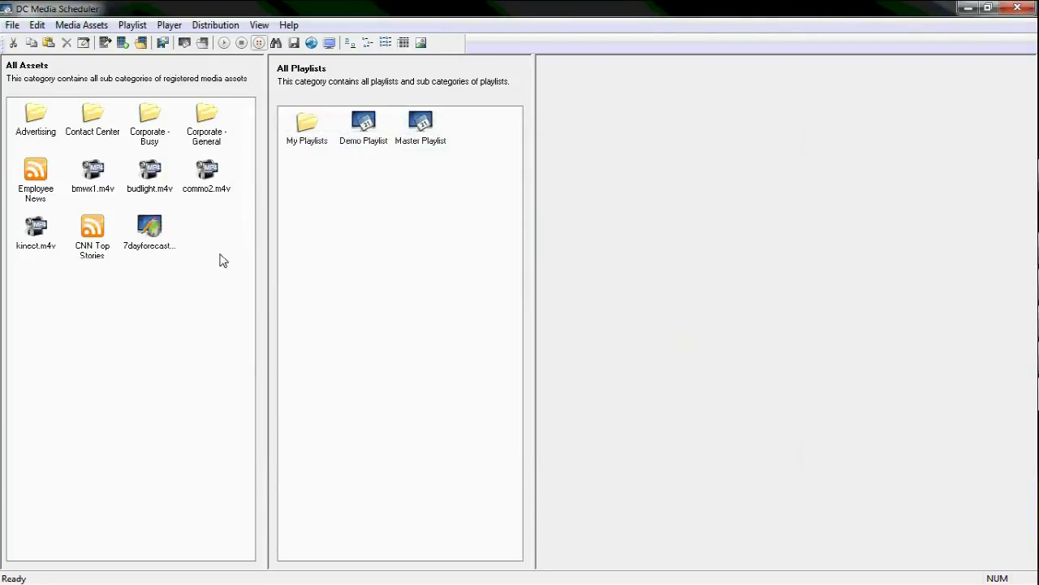
# - Create a playlist named Demo with display dimensions of 1366 x 768
pyautogui.rightClick(324, 205)
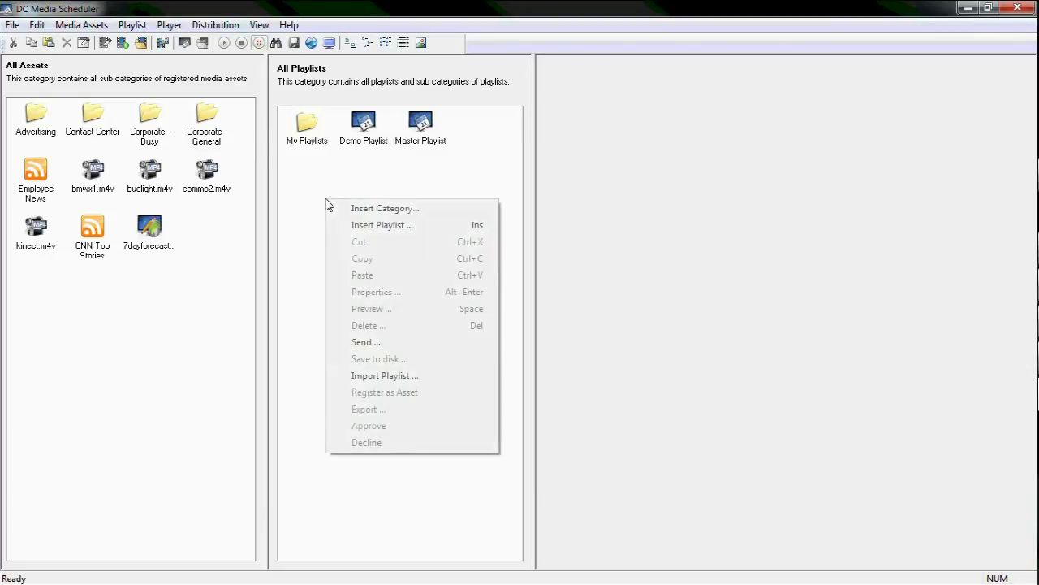
pyautogui.click(352, 226)
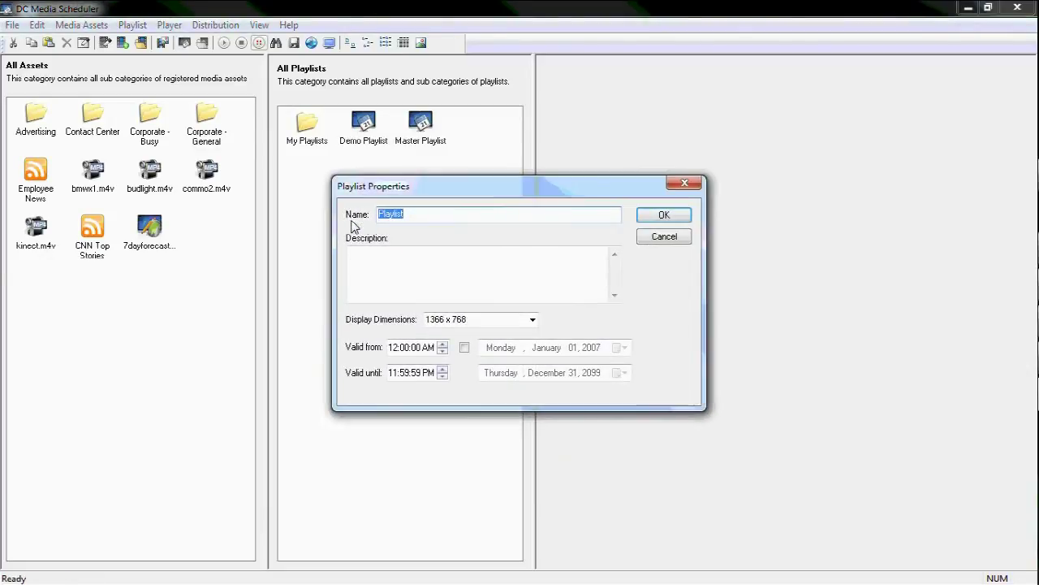
pyautogui.write('Demo')
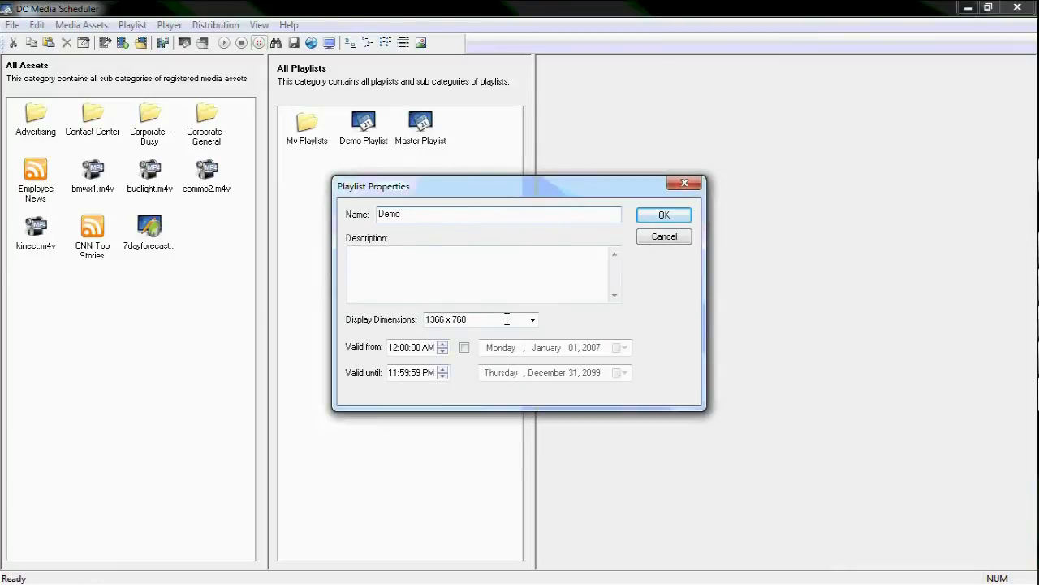
pyautogui.click(533, 320)
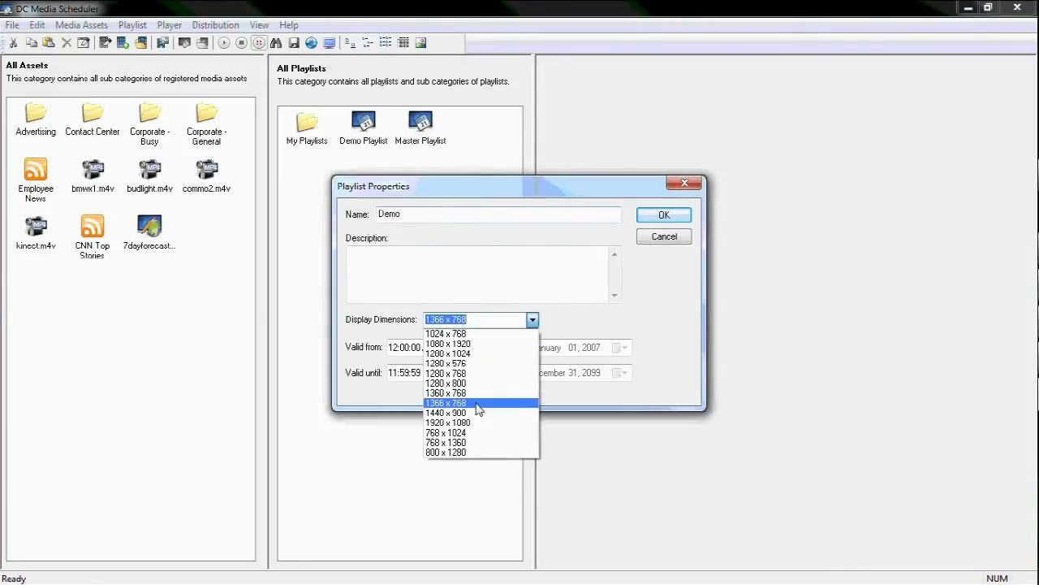
pyautogui.click(479, 410)
pyautogui.click(496, 322)
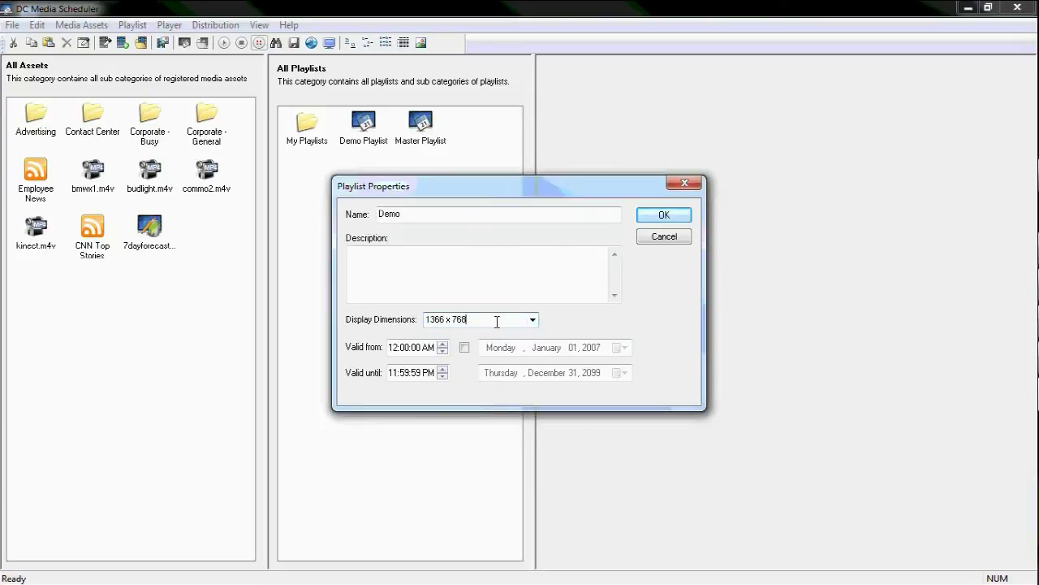
pyautogui.click(664, 216)
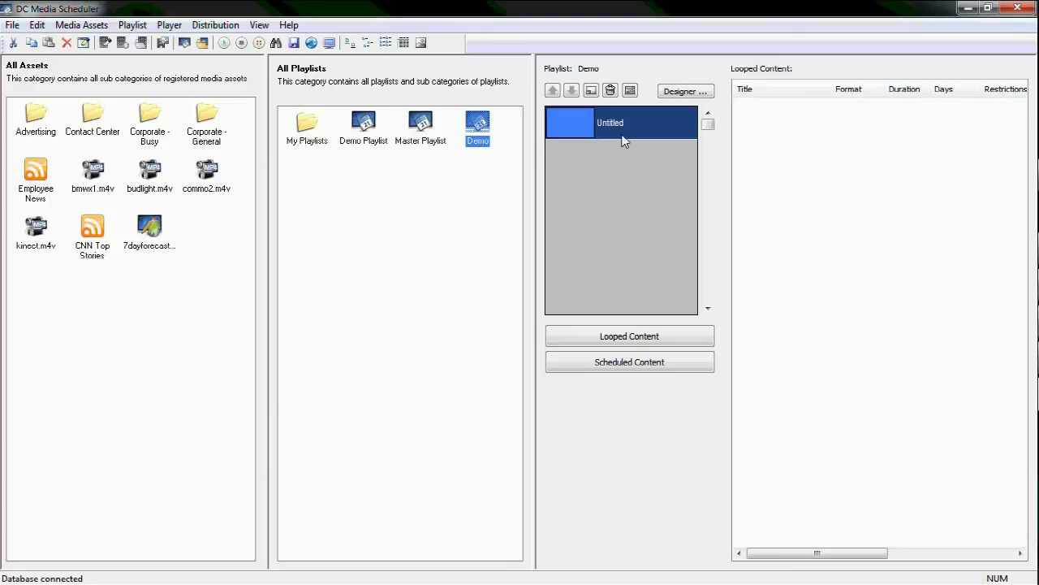
# - Shorten the Demo layout's layer to about 1366 x 693, draw a second layer about 1366 x 74 beneath it, and keep the changes
pyautogui.click(678, 91)
pyautogui.moveTo(522, 548); pyautogui.dragTo(522, 504)
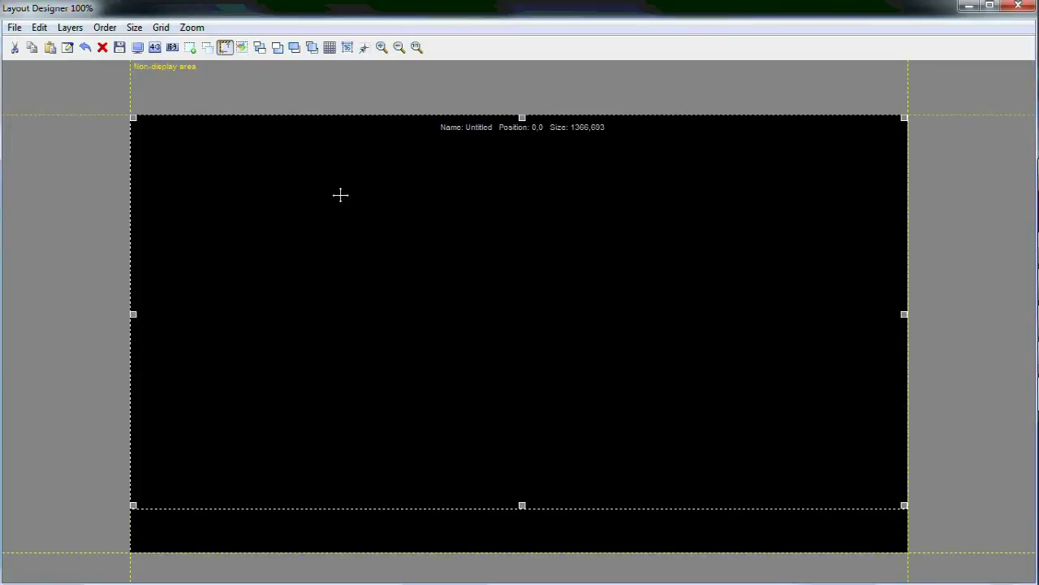
pyautogui.click(191, 49)
pyautogui.moveTo(310, 579); pyautogui.dragTo(927, 513)
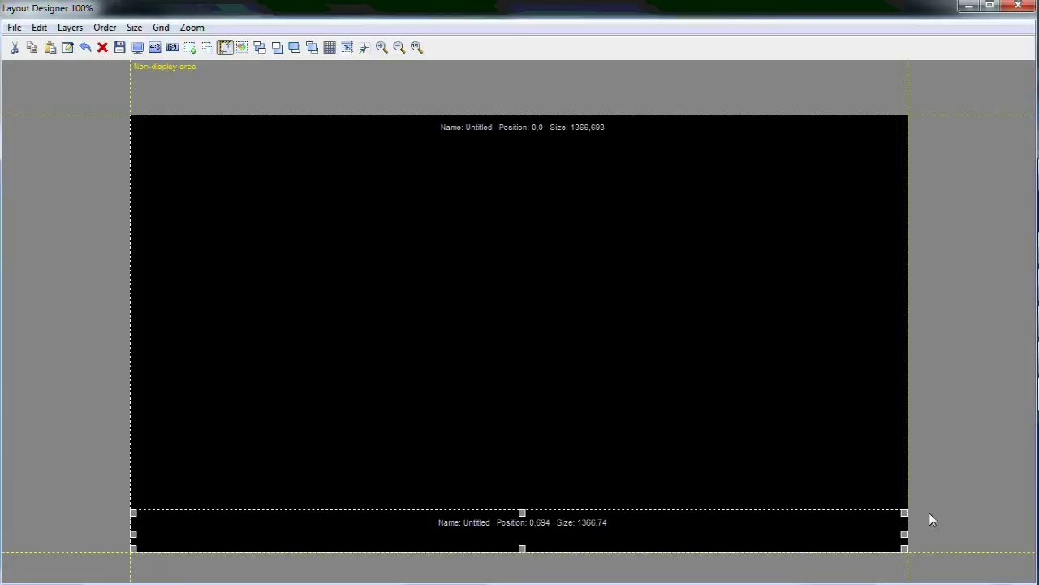
pyautogui.click(1017, 6)
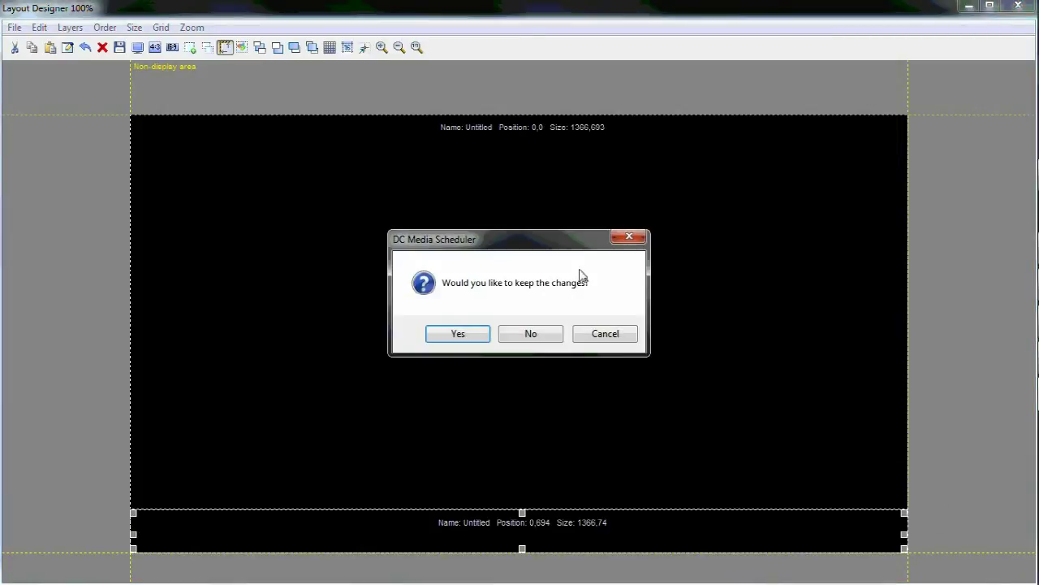
pyautogui.click(458, 333)
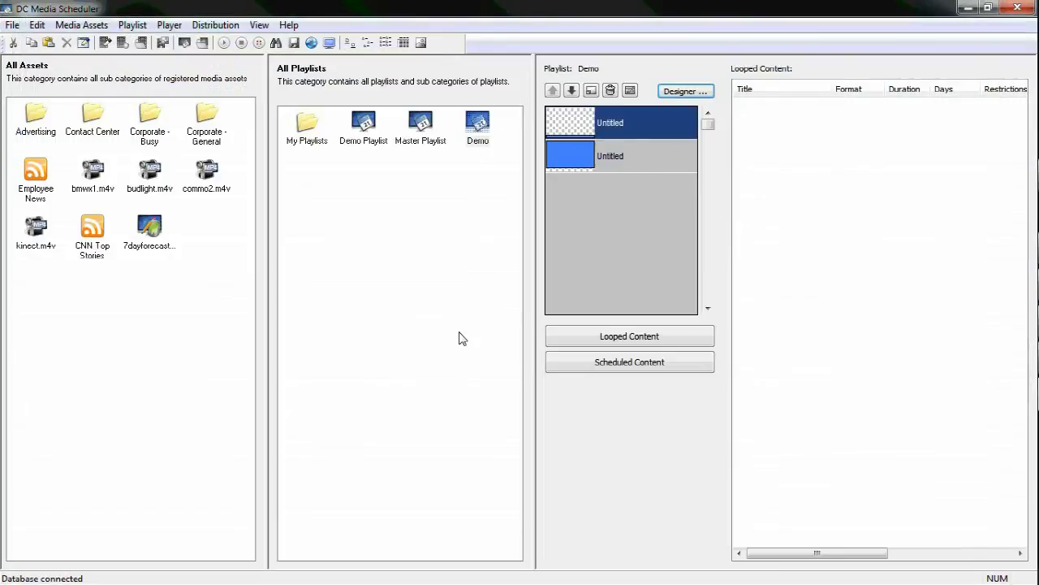
# - Add 7dayforecast2.dsn and the videos bmwx1, budlight, commo2 and kinect to the looped content of the Demo playlist's main layer
pyautogui.click(639, 156)
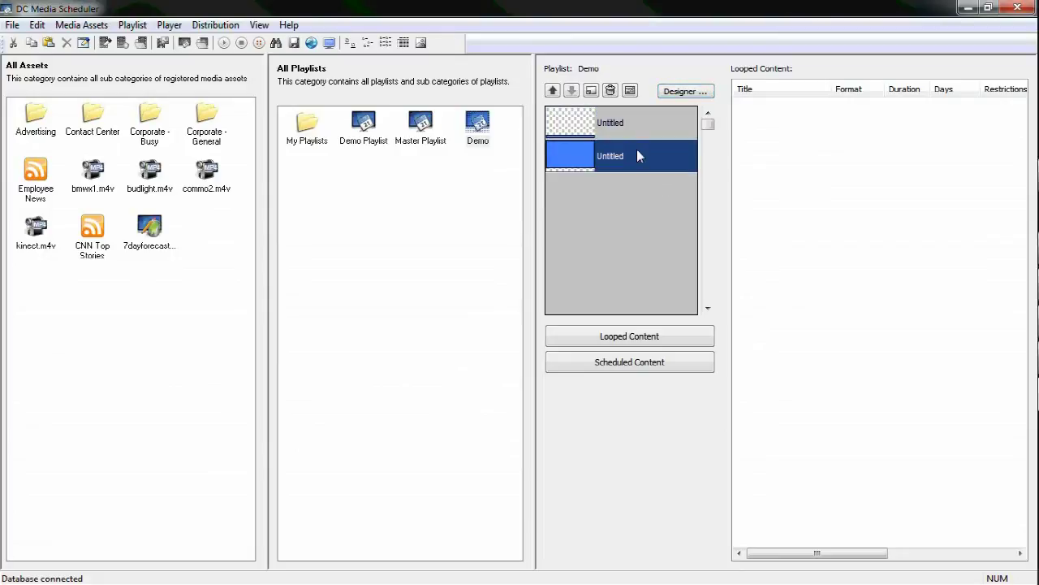
pyautogui.click(636, 134)
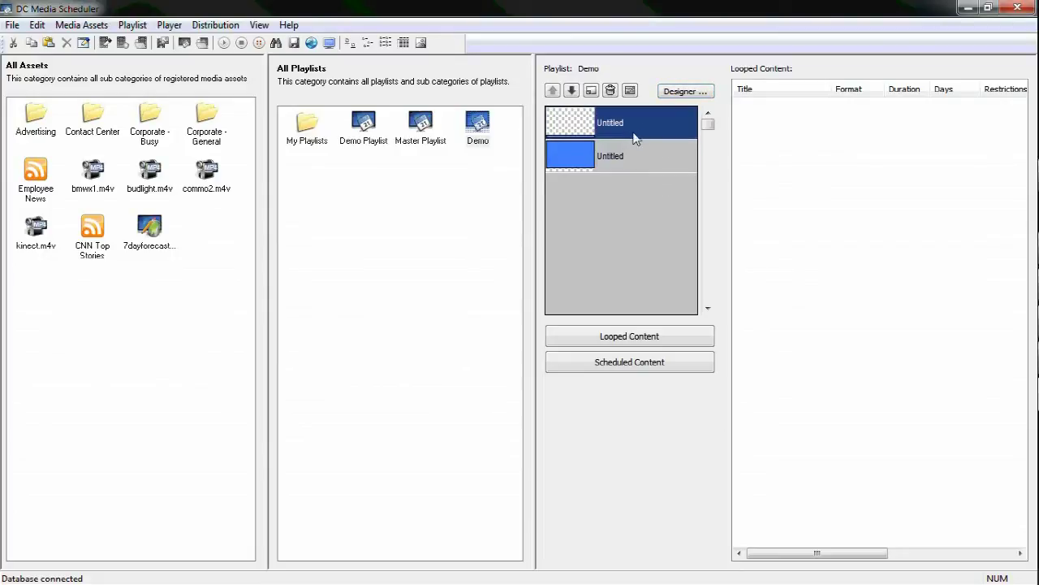
pyautogui.click(630, 153)
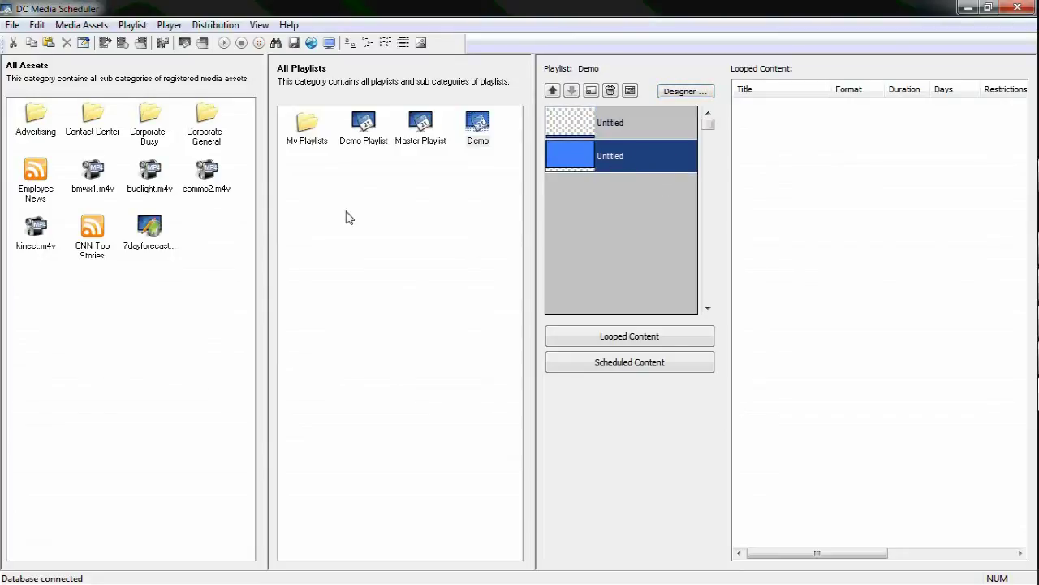
pyautogui.click(151, 234)
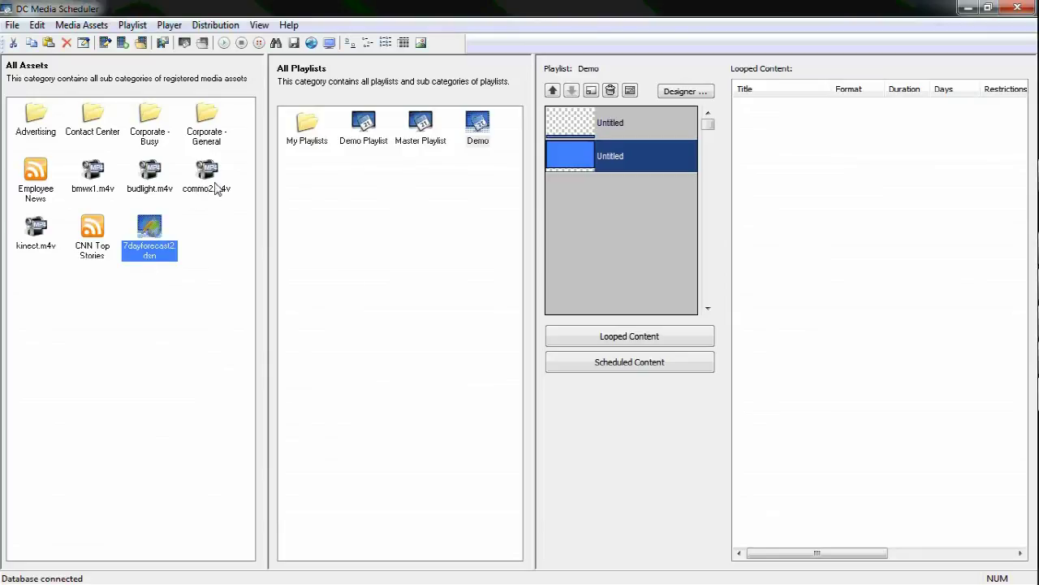
pyautogui.keyDown('ctrl'); pyautogui.click(218, 190); pyautogui.keyUp('ctrl')
pyautogui.keyDown('ctrl'); pyautogui.click(149, 189); pyautogui.keyUp('ctrl')
pyautogui.keyDown('ctrl'); pyautogui.click(93, 189); pyautogui.keyUp('ctrl')
pyautogui.keyDown('ctrl'); pyautogui.click(47, 247); pyautogui.keyUp('ctrl')
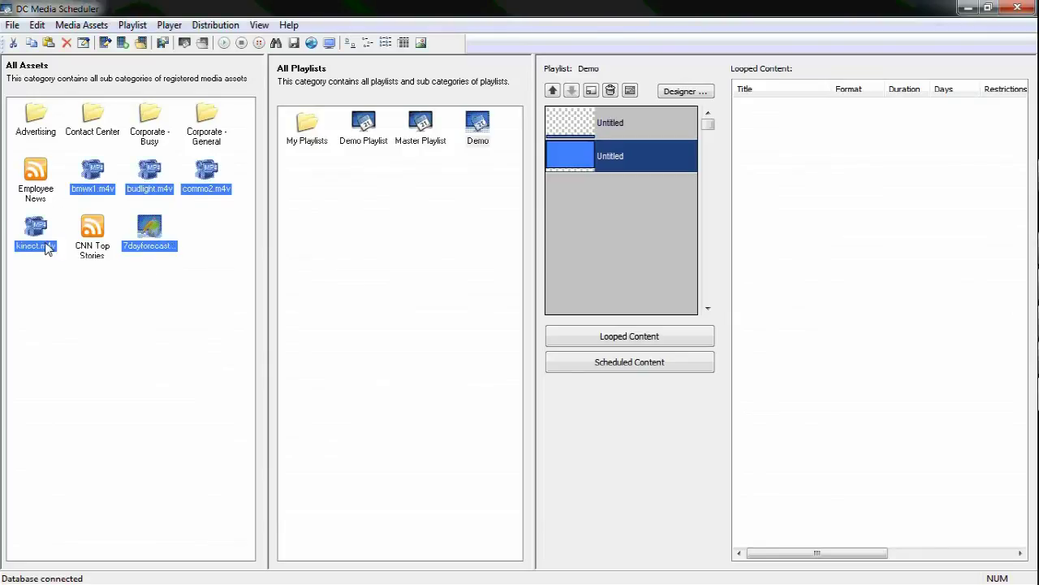
pyautogui.moveTo(144, 244); pyautogui.dragTo(790, 109)
pyautogui.click(810, 168)
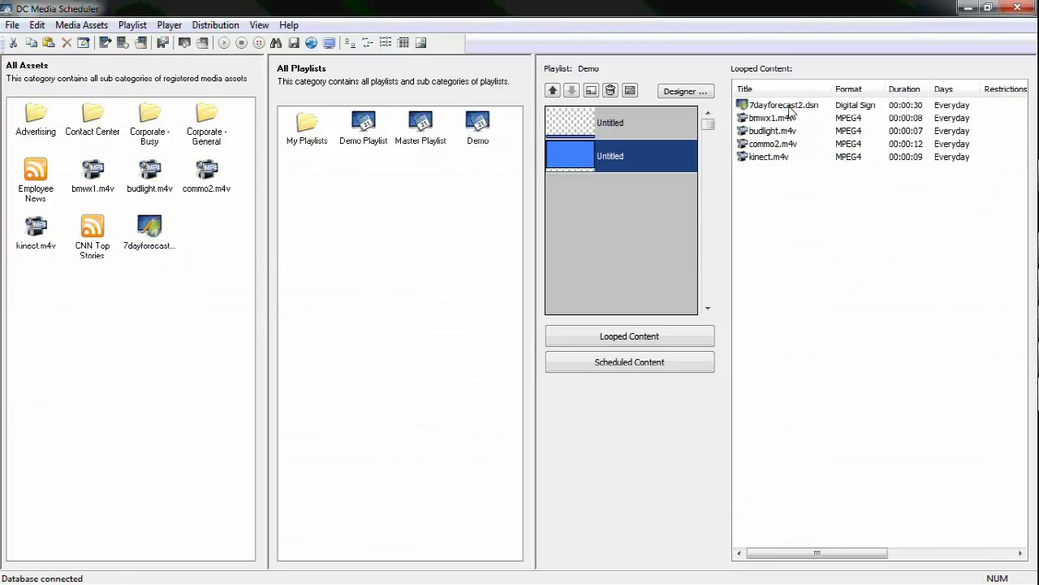
# - Add the CNN Top Stories ticker to the bottom strip layer's looped content and preview the Demo playlist
pyautogui.click(641, 130)
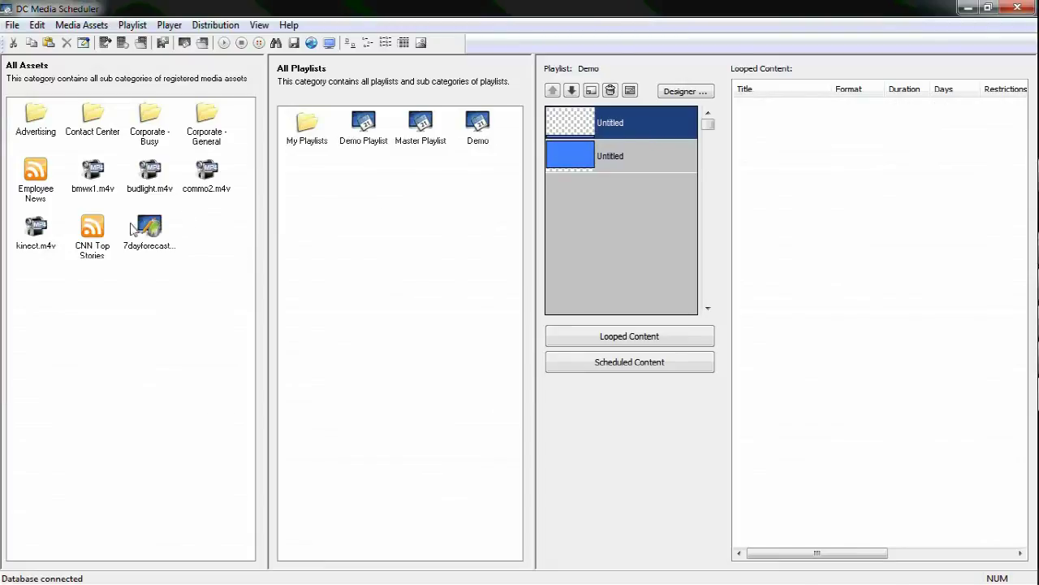
pyautogui.moveTo(92, 231); pyautogui.dragTo(754, 162)
pyautogui.click(475, 130)
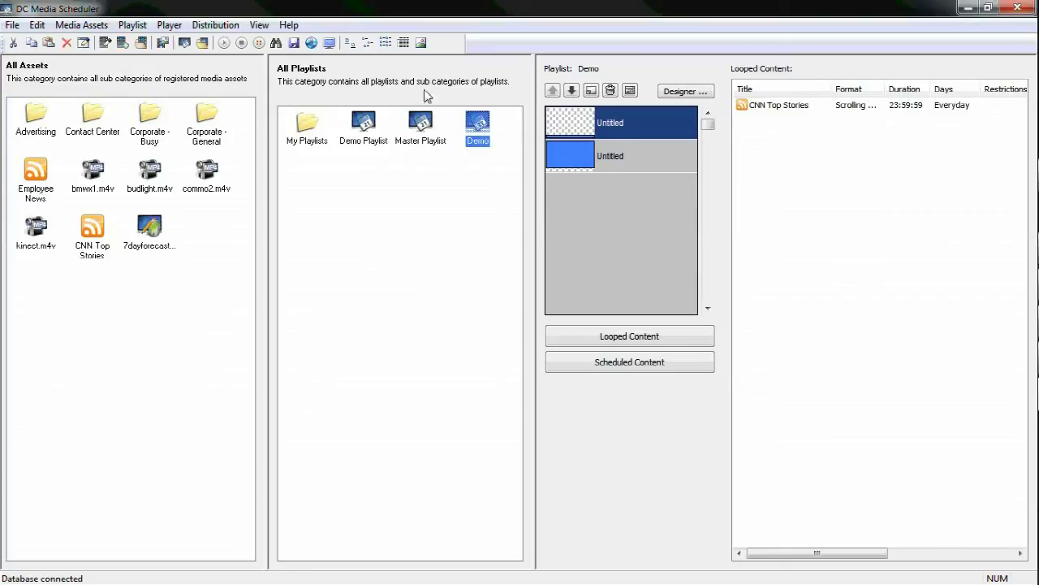
pyautogui.click(331, 45)
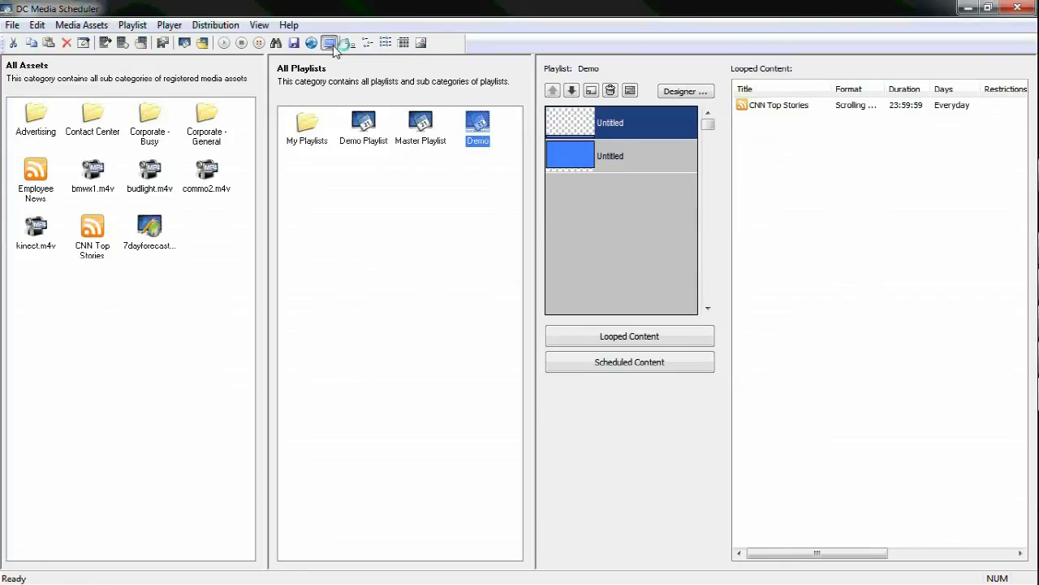